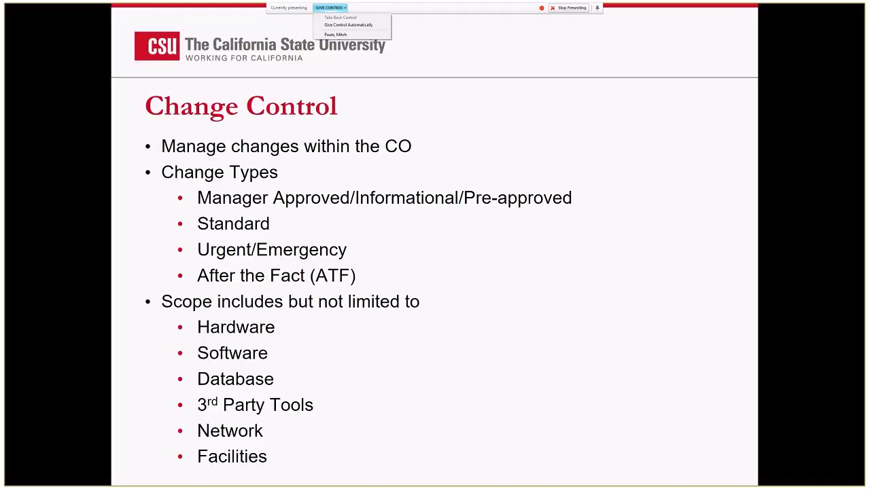
Reopen the Give Control menu to list the meeting's Presenters and Attendees
key("Escape")
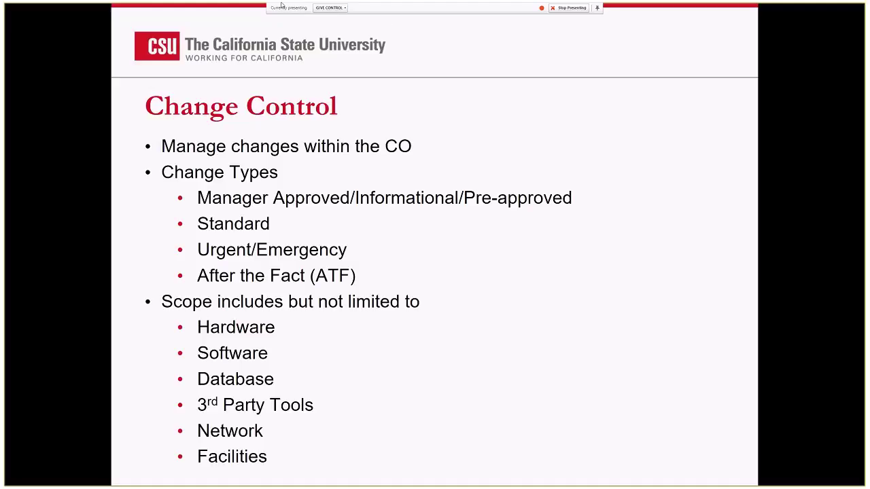
left_click(322, 9)
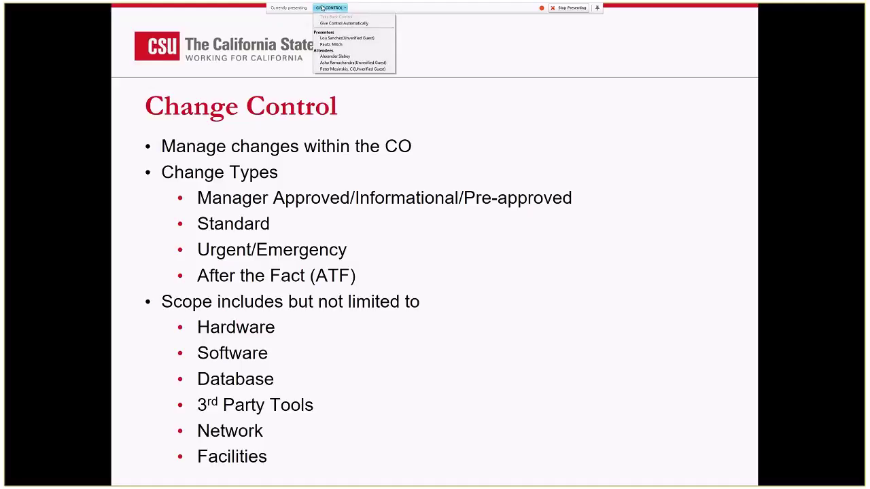
left_click(322, 8)
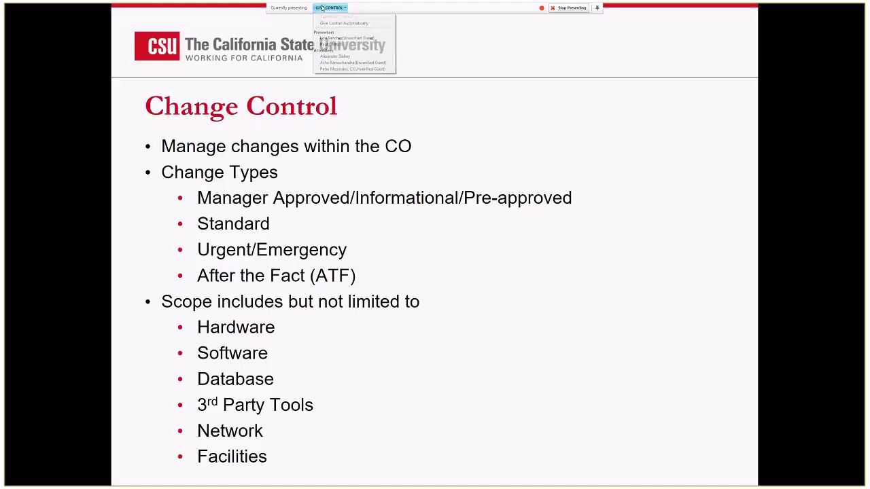
left_click(322, 8)
left_click(322, 8)
left_click(322, 8)
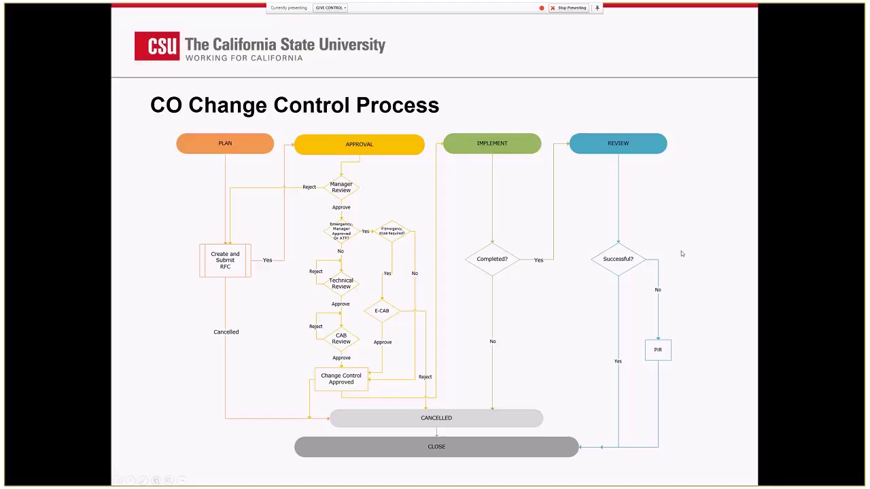
Advance the shared deck past the CMS Change Control Process slide to the Past slide
left_click(689, 259)
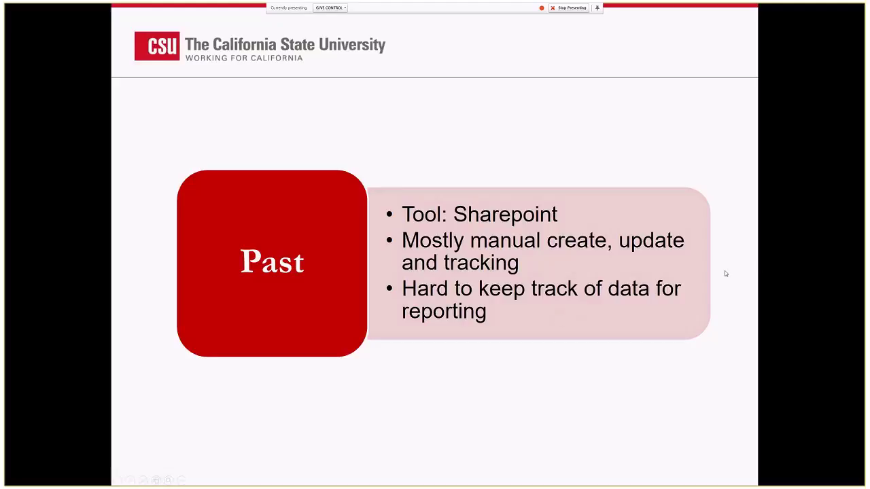
Advance to the slide with the Urgent Emergency Changes and CRs Pending Tech Review screenshots
left_click(725, 274)
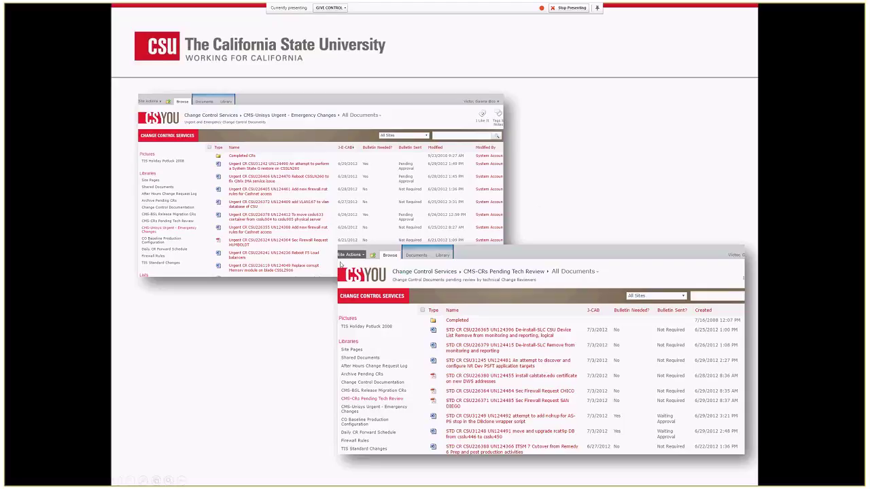
Advance to the Present slide listing Remedy/ServiceNow, templates and integrated approvals
left_click(750, 244)
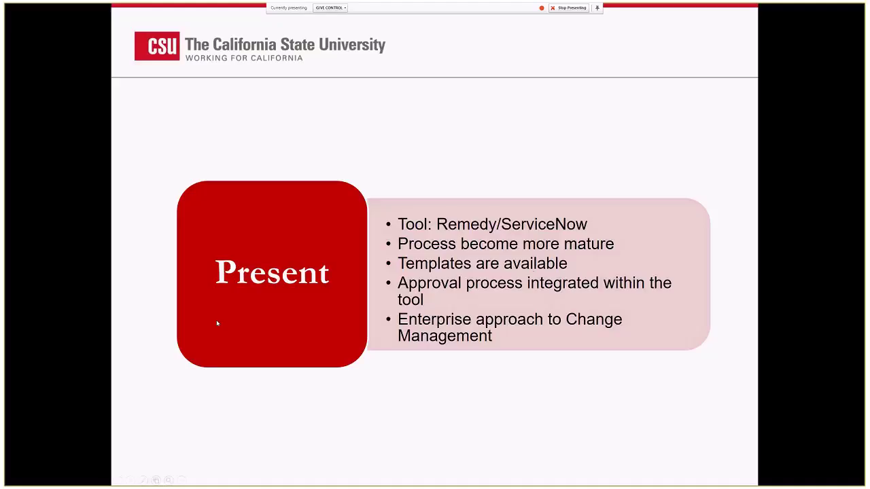
Advance from the Present slide to the DEMO slide
left_click(739, 285)
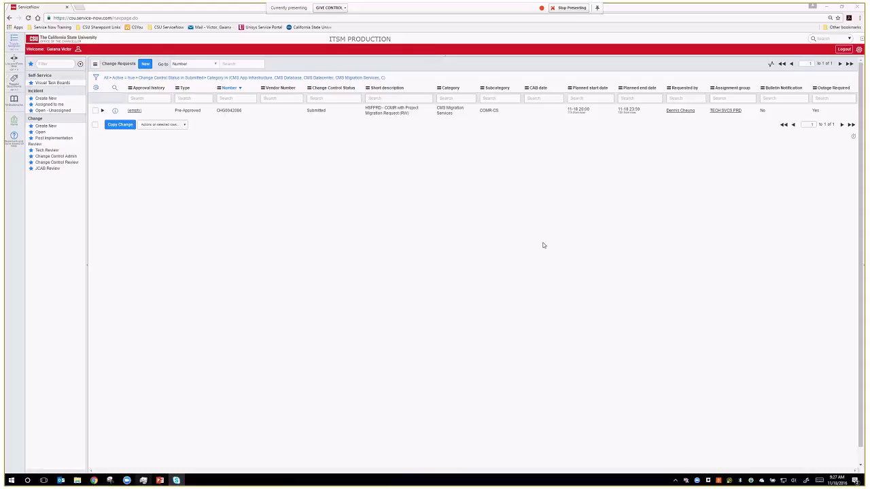
Show the JCAB Review list of CMS Datacenter change requests
left_click(43, 168)
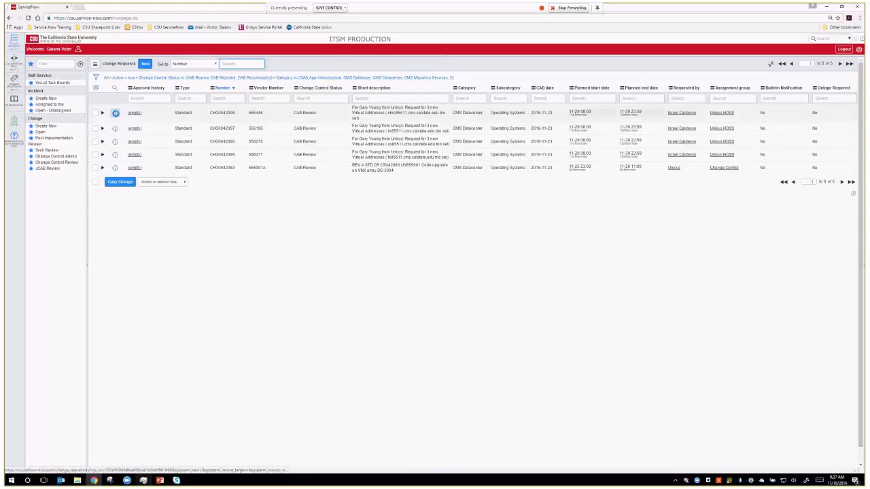
Preview the New Virtual Addresses change request and open its full record
left_click(115, 113)
left_click(436, 298)
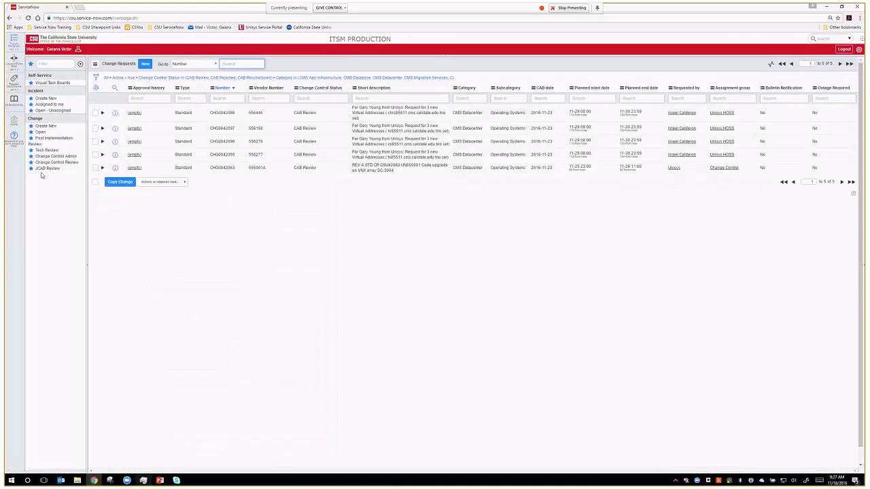
left_click(116, 112)
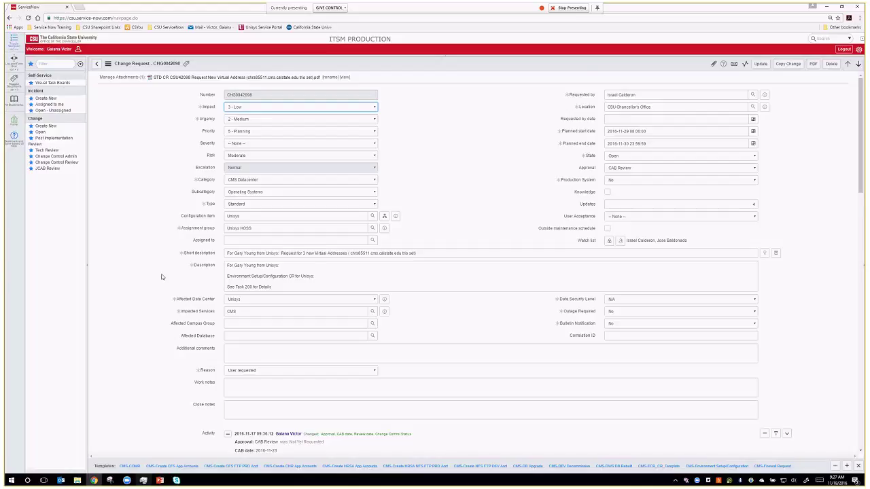
Scroll down CHG0042098 and highlight its Vendor Number value
scroll(160, 273, "down", 1)
scroll(159, 273, "down", 3)
scroll(160, 272, "down", 15)
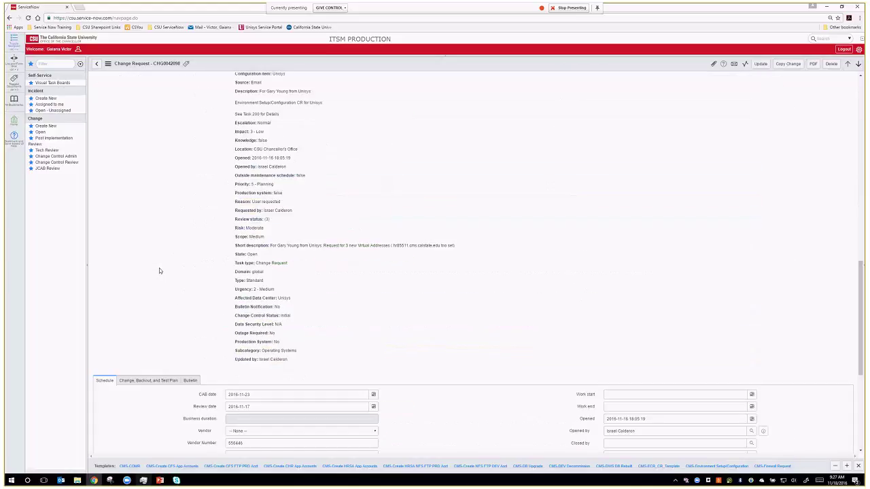
left_click(231, 274)
double_click(231, 274)
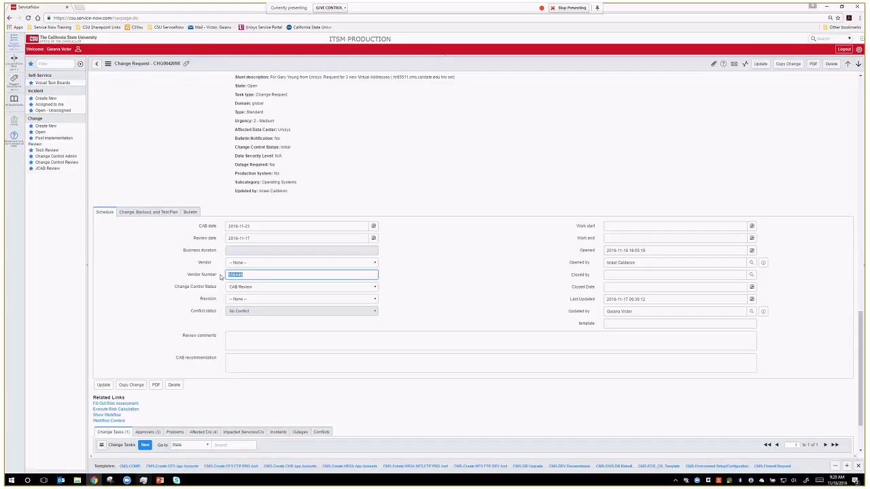
Show and review the approvers for CHG0042098
scroll(136, 357, "down", 2)
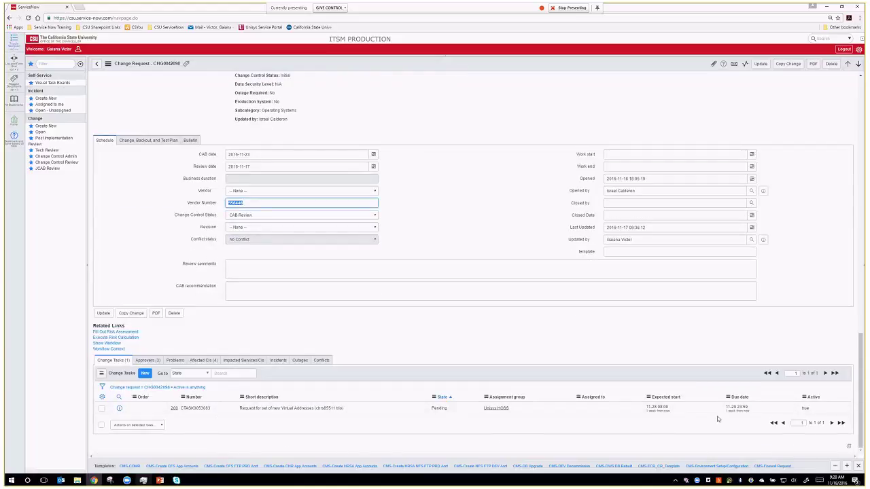
left_click(148, 361)
scroll(208, 419, "down", 1)
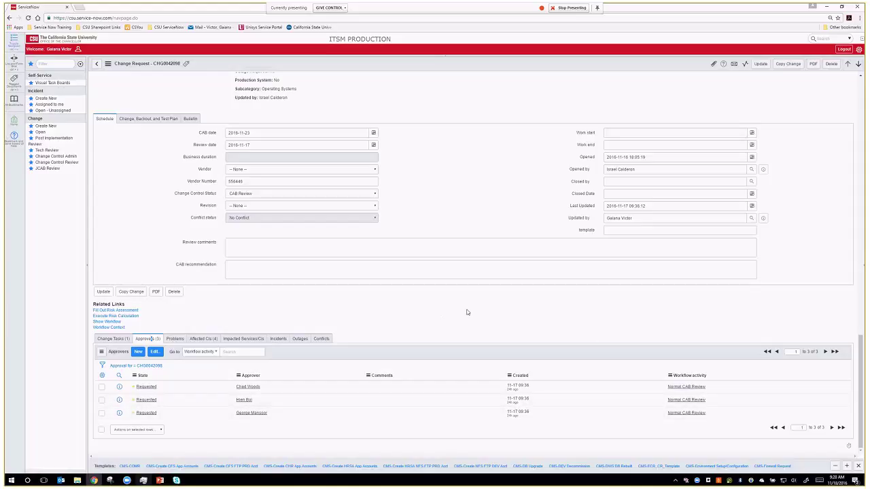
scroll(472, 311, "up", 1)
scroll(476, 312, "up", 2)
scroll(490, 311, "up", 10)
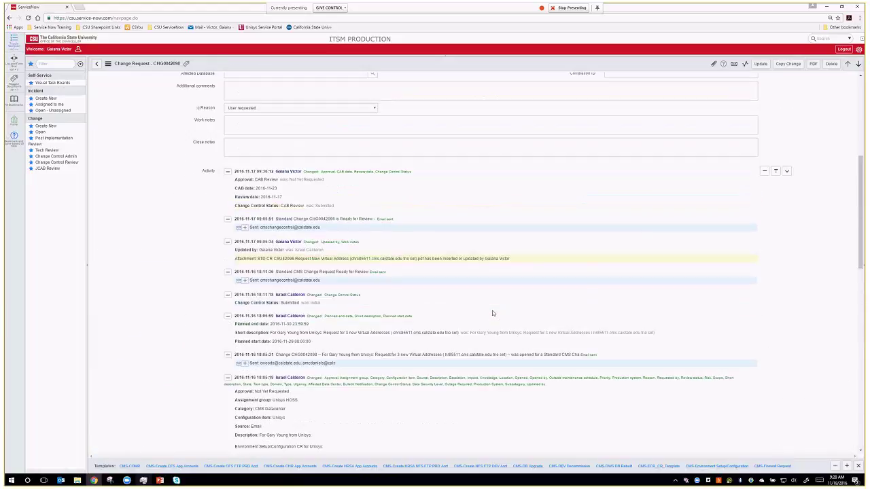
Confirm CHG0042098 has no linked incidents, then return to the activity history
scroll(489, 309, "down", 10)
scroll(490, 310, "down", 5)
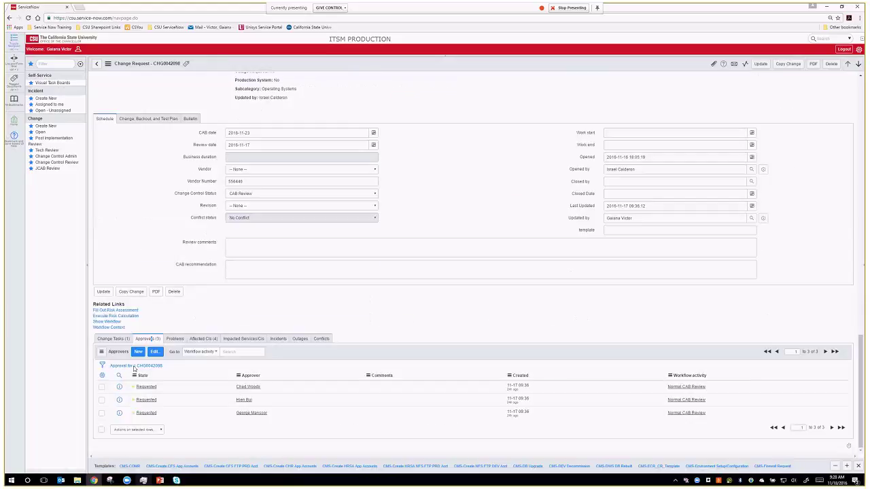
left_click(278, 339)
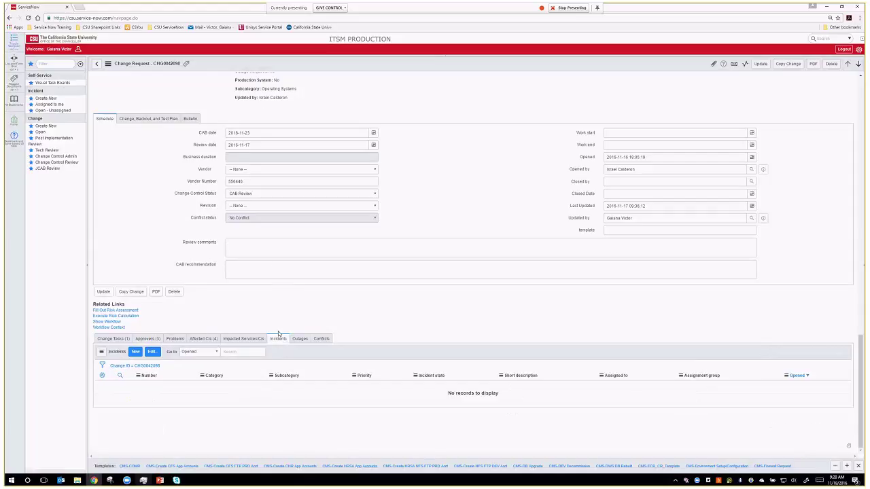
scroll(562, 301, "up", 10)
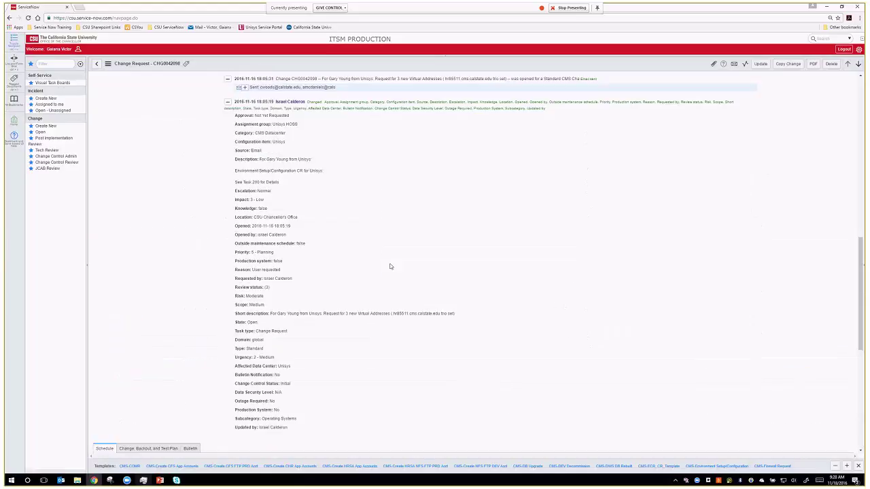
List the Change Control Admin requests and open CHG0042080, the LoadRunner new server request
left_click(42, 159)
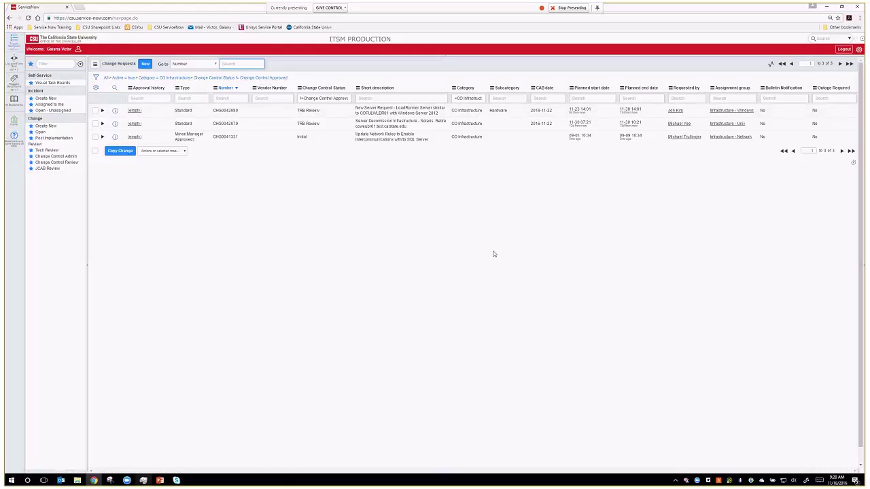
left_click(116, 113)
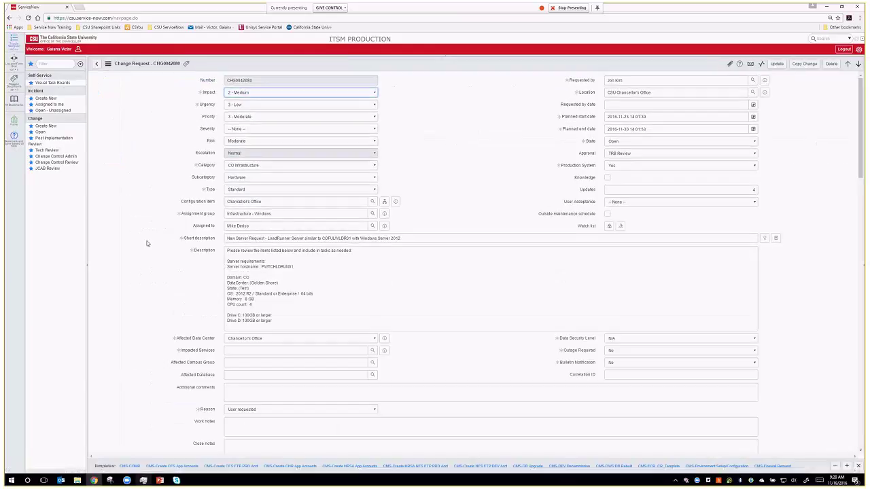
scroll(163, 261, "down", 15)
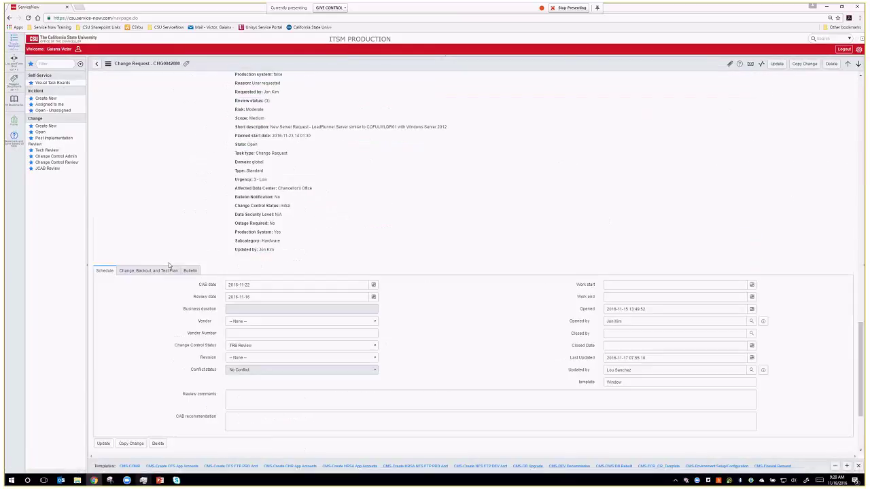
scroll(166, 263, "down", 5)
left_click(246, 276)
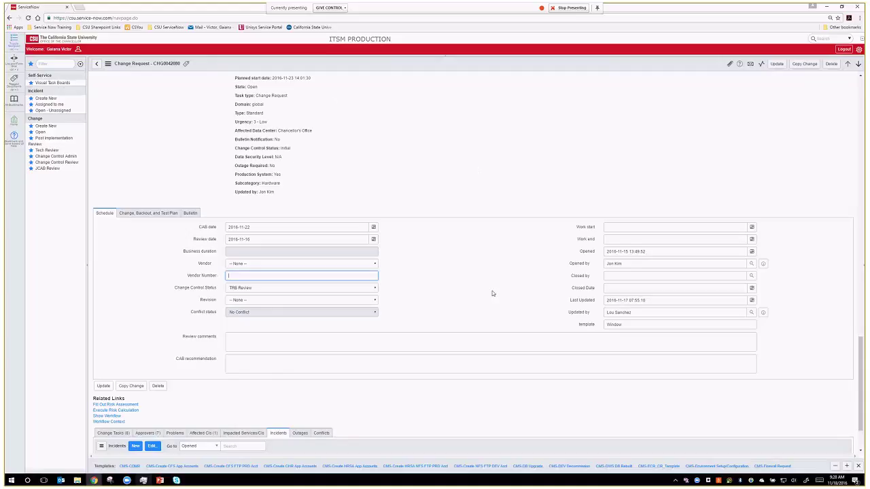
scroll(493, 285, "up", 5)
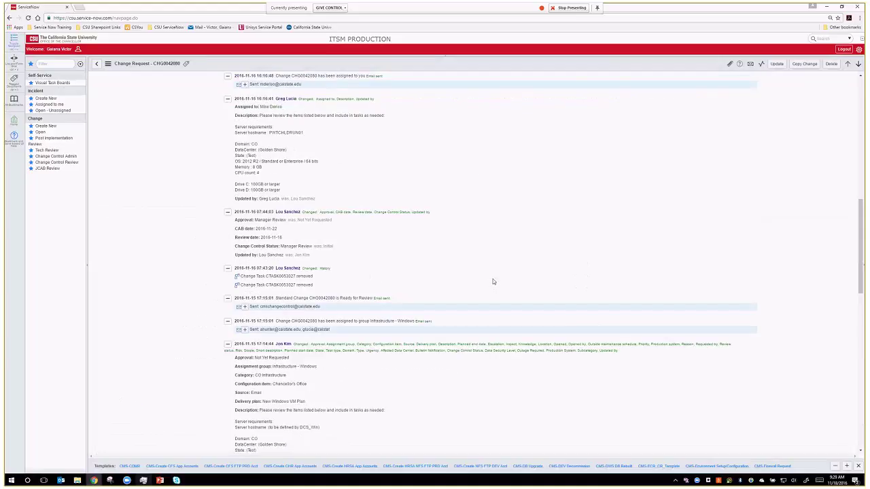
scroll(493, 280, "up", 10)
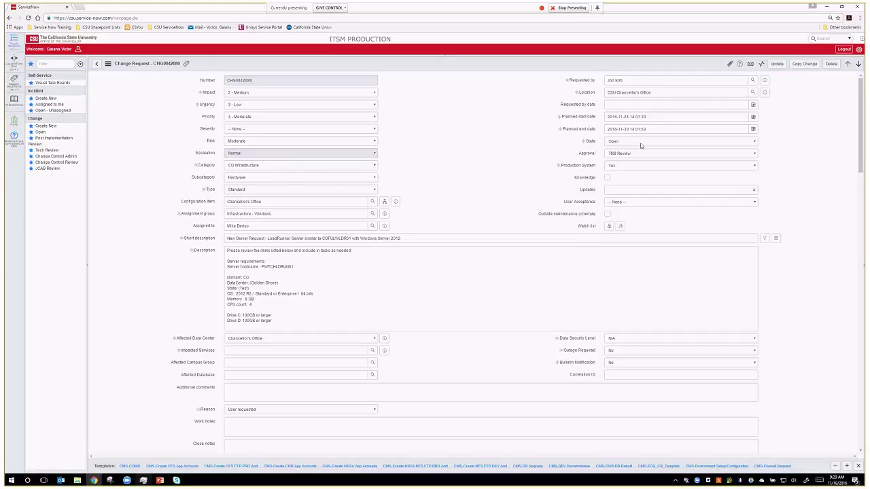
scroll(509, 289, "down", 4)
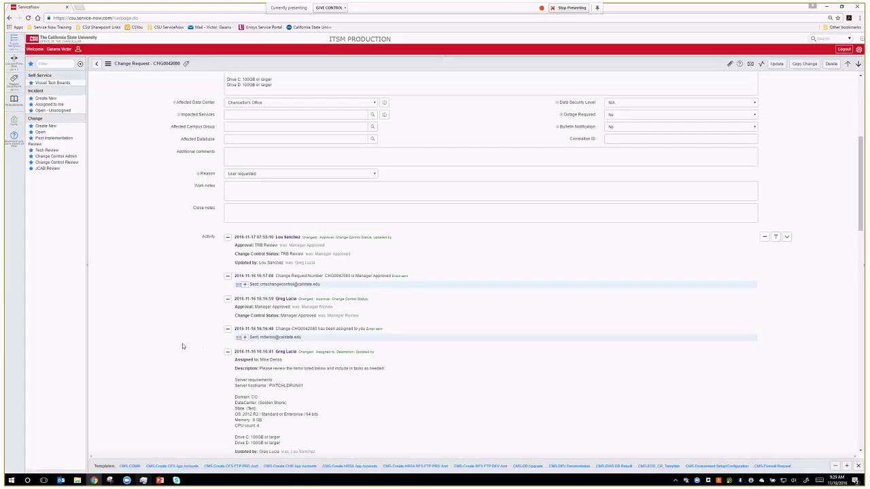
scroll(182, 343, "down", 1)
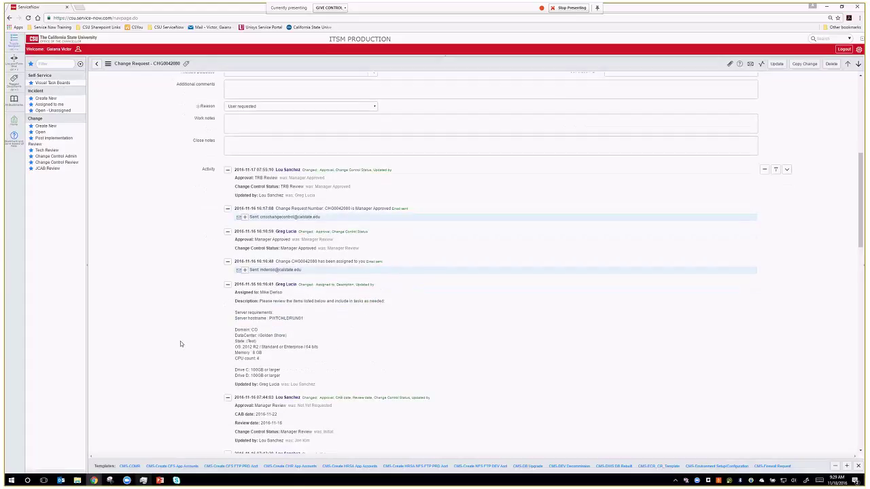
scroll(180, 341, "down", 15)
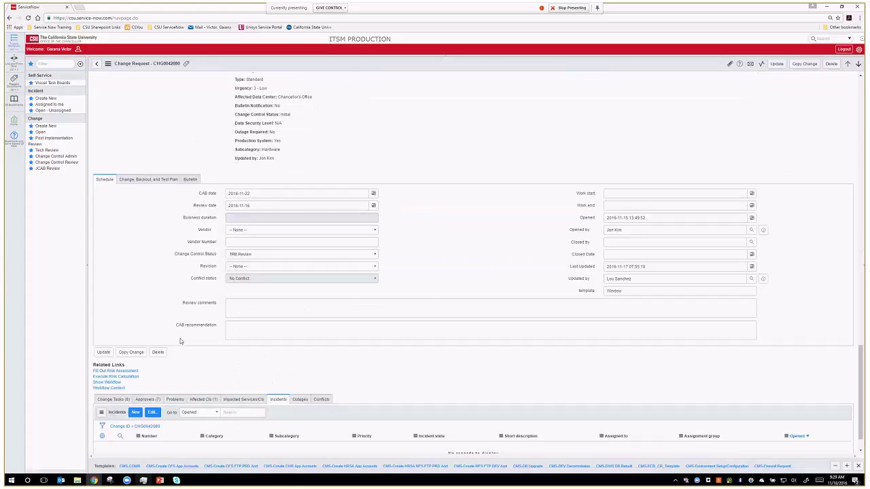
Show CHG0042080's seven approvals: five TRB Review pending, one approved, Manager Review approved
scroll(180, 341, "down", 1)
left_click(148, 363)
scroll(319, 320, "down", 2)
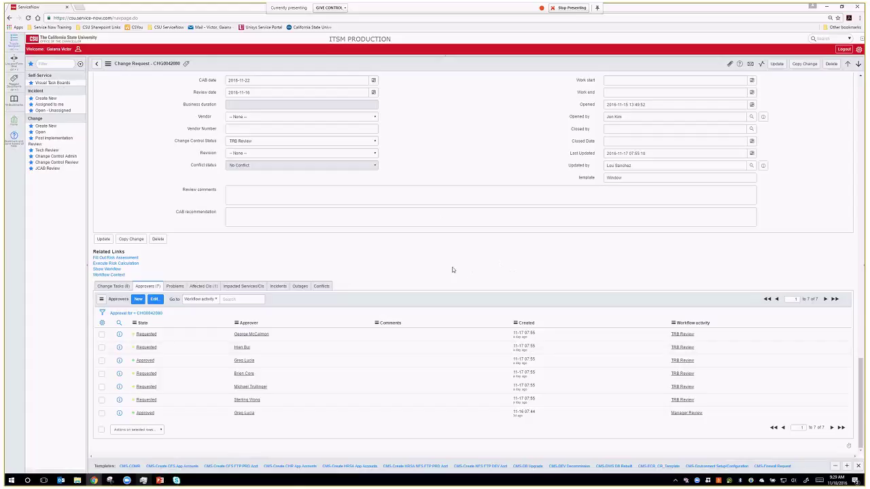
Switch the related lists from approvers to the eight Change Tasks of CHG0042080
scroll(453, 265, "up", 5)
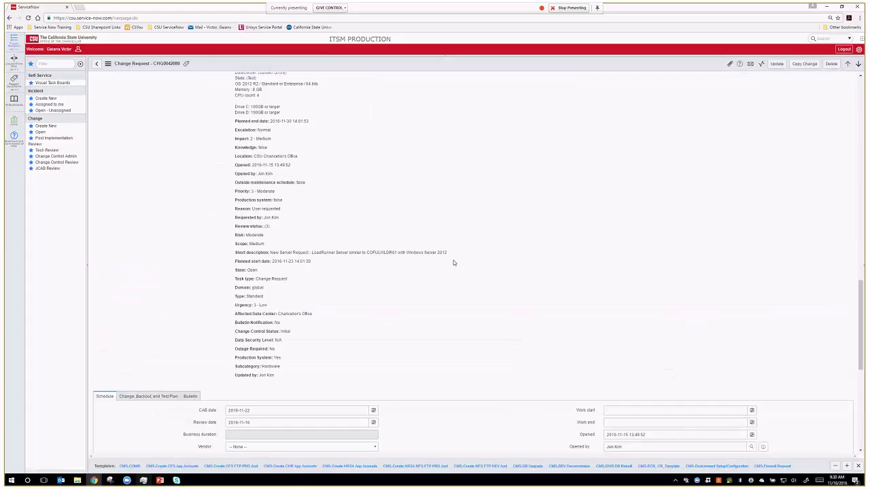
scroll(454, 263, "down", 5)
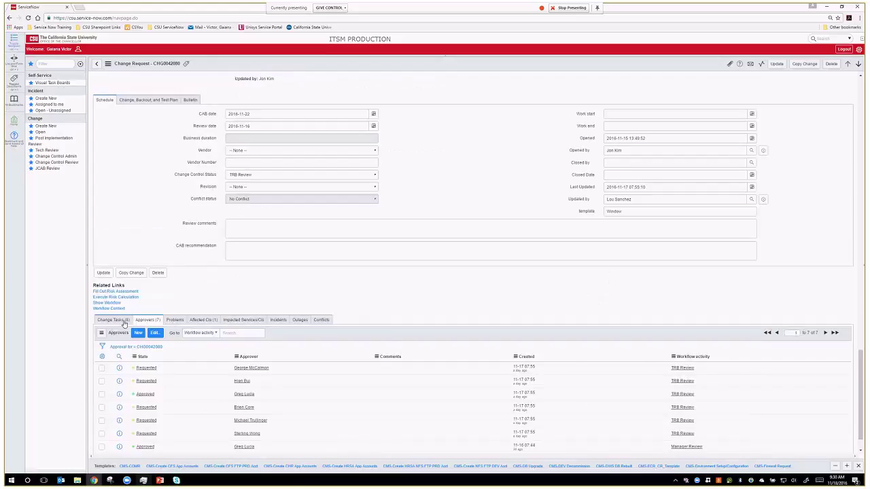
left_click(124, 324)
scroll(388, 334, "down", 1)
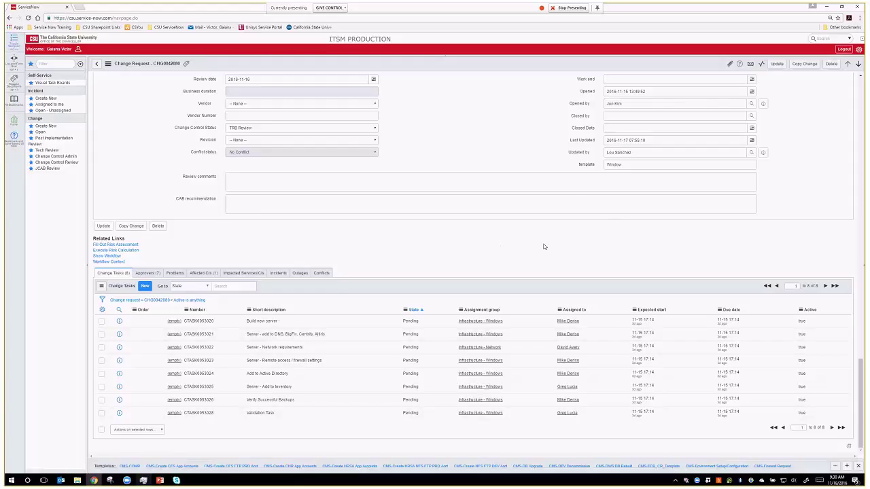
Scroll back up through the activity stream to the form's top fields
scroll(544, 247, "up", 1)
scroll(535, 265, "up", 12)
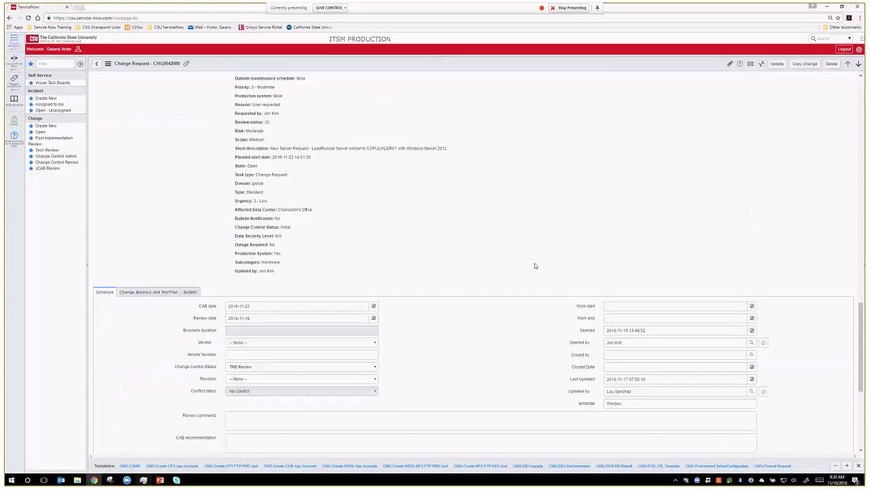
scroll(536, 261, "up", 6)
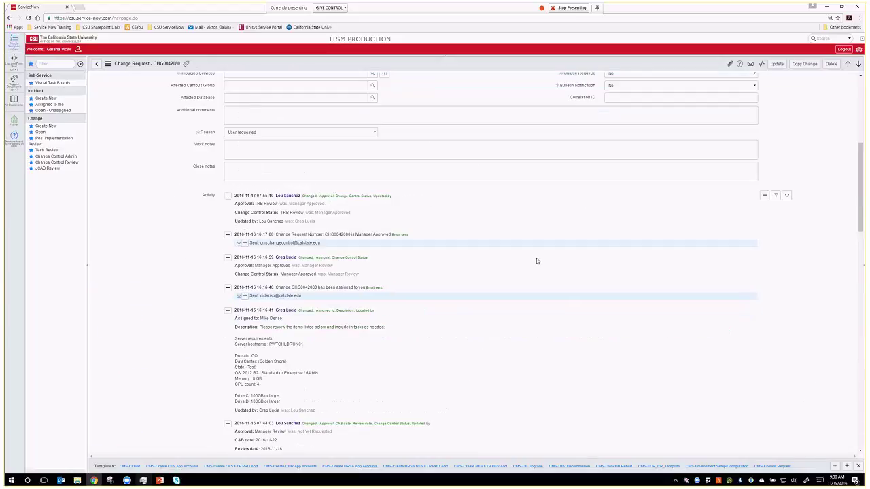
scroll(538, 255, "up", 4)
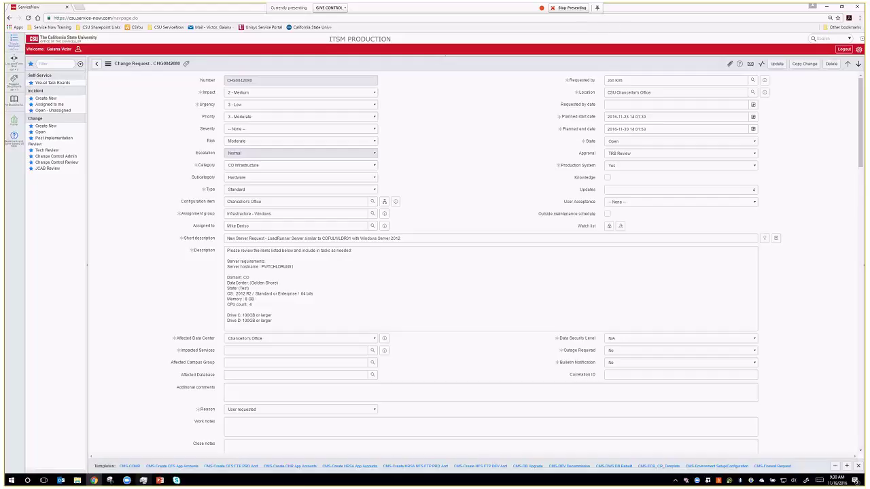
Bring PowerPoint to the front and display slide 9, 'Pain points'
left_click(158, 480)
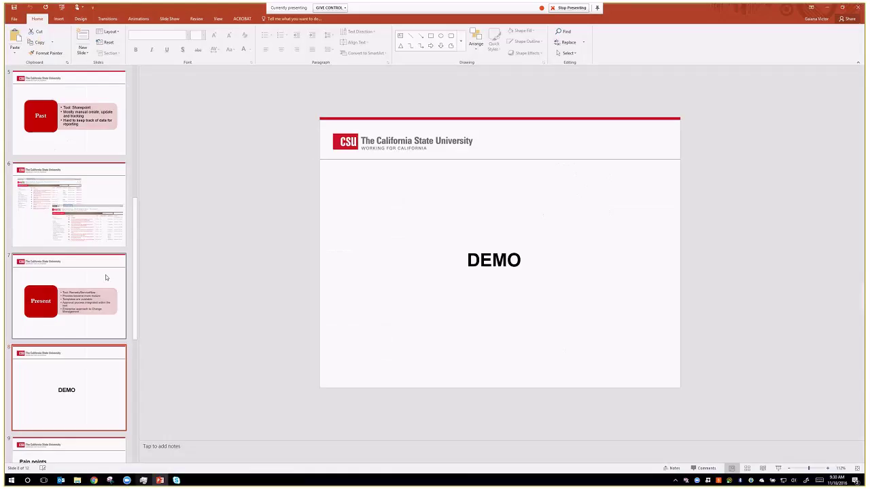
scroll(73, 390, "down", 3)
scroll(72, 390, "down", 3)
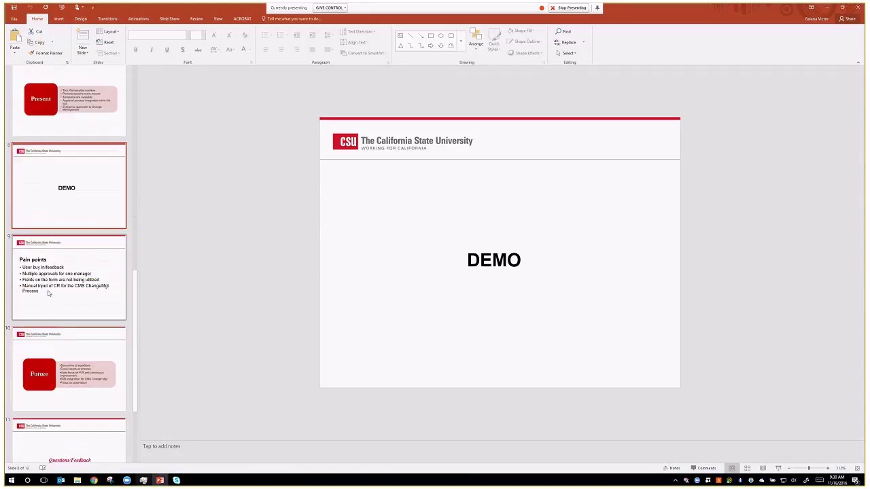
left_click(60, 288)
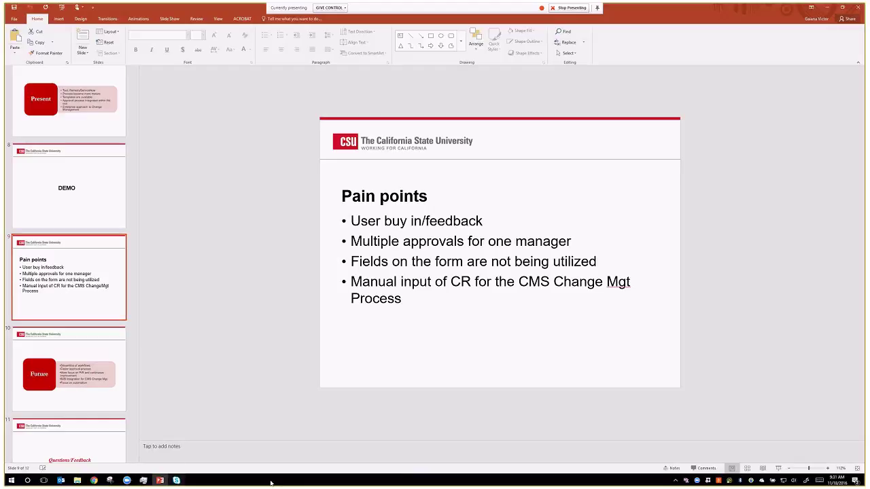
Return to the ServiceNow change request and show its seven approvers
mouse_move(95, 481)
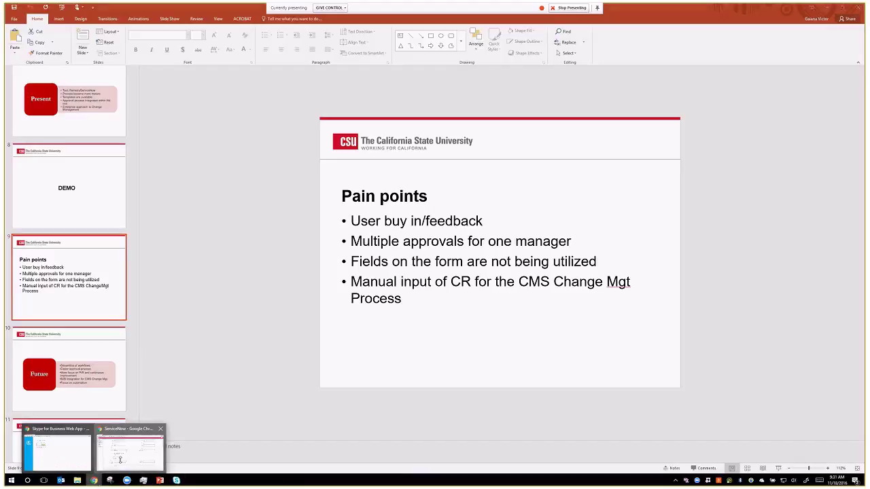
left_click(120, 460)
scroll(397, 339, "down", 15)
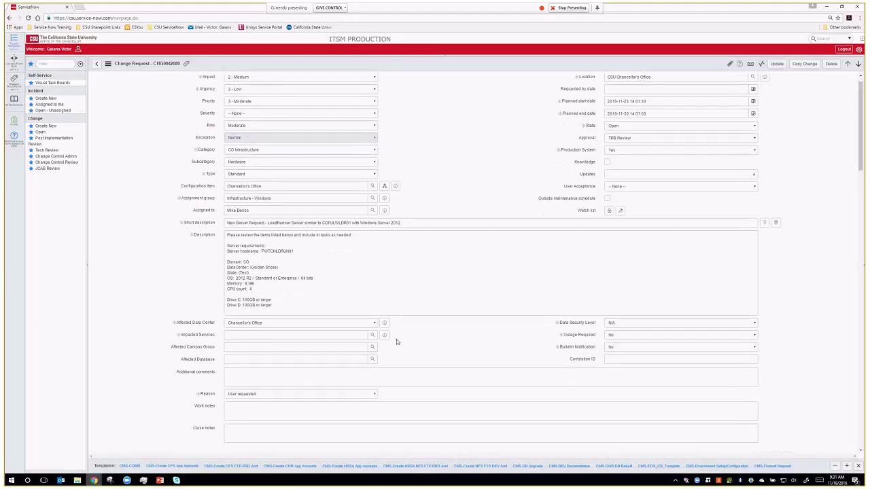
scroll(384, 325, "down", 1)
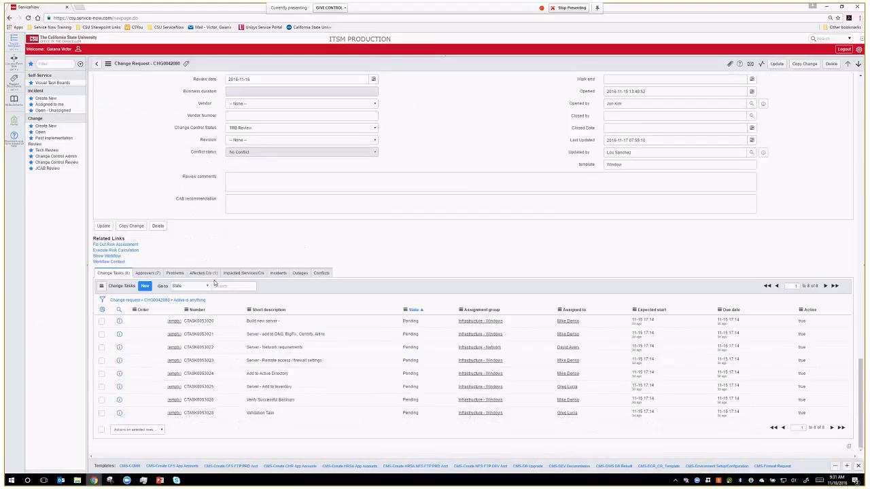
left_click(148, 273)
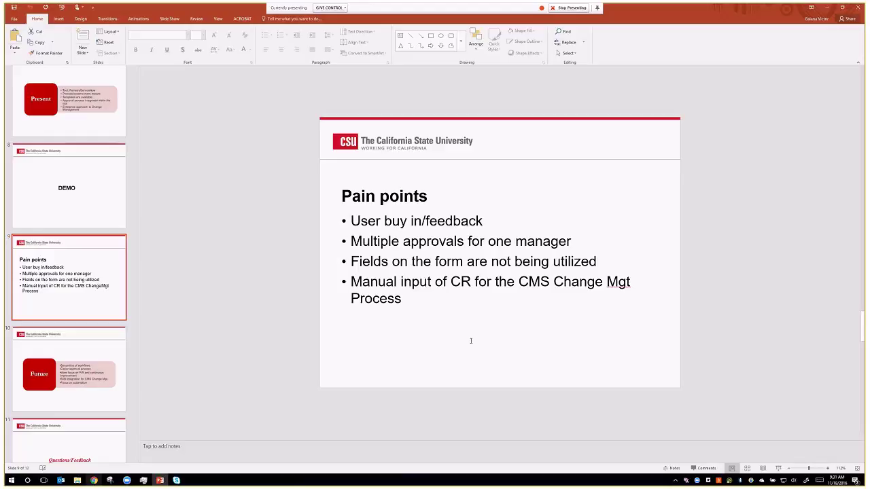
Minimize PowerPoint, restore CHG0042080, and review its planned dates, risk and priority fields
left_click(160, 482)
mouse_move(93, 480)
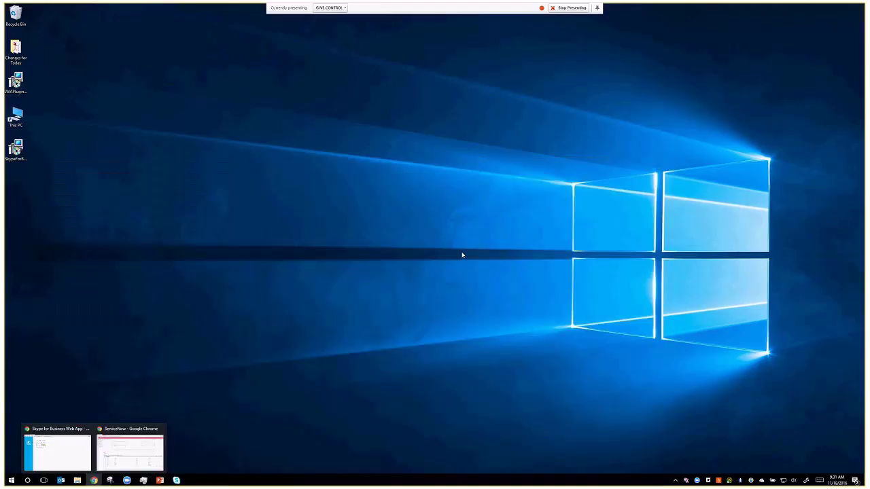
left_click(138, 423)
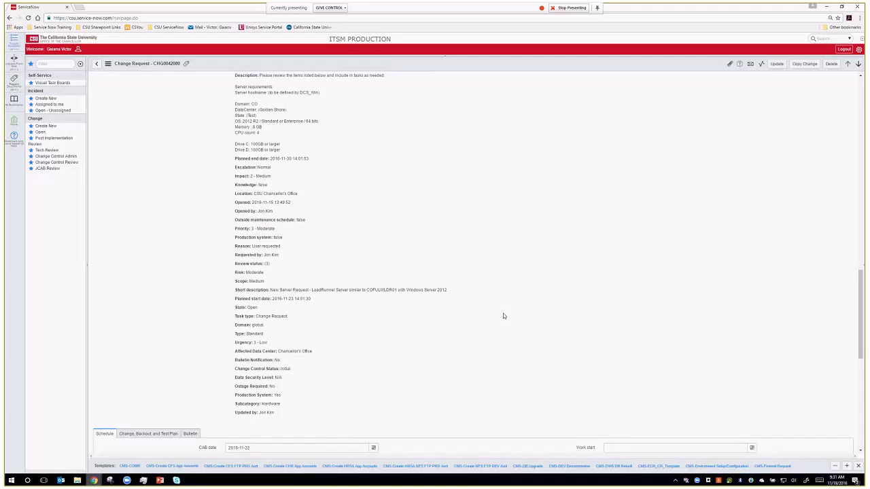
scroll(503, 316, "up", 15)
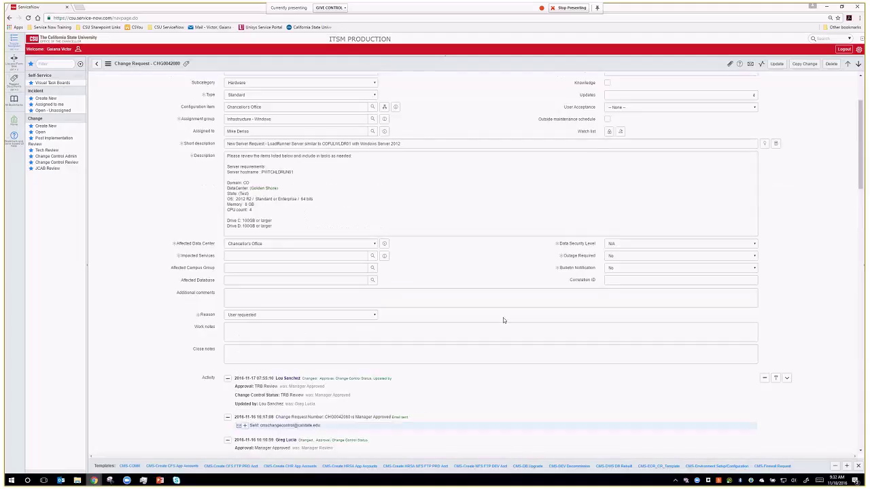
scroll(397, 400, "down", 3)
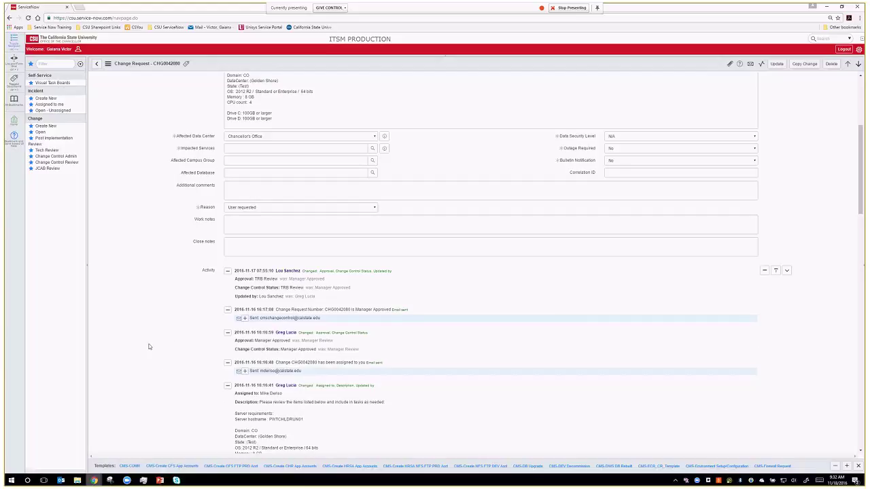
scroll(149, 346, "up", 2)
scroll(150, 350, "up", 1)
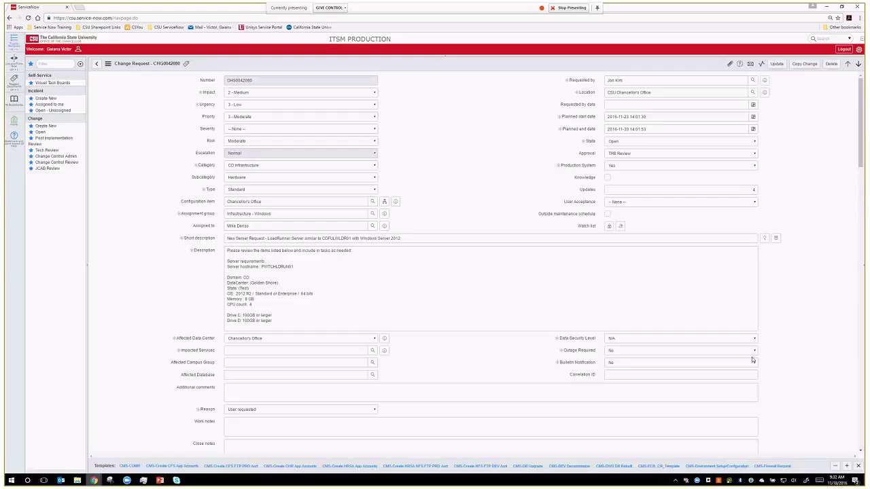
Show the Pain points slide, then bring back CHG0042080's activity history in Chrome
left_click(828, 8)
mouse_move(157, 481)
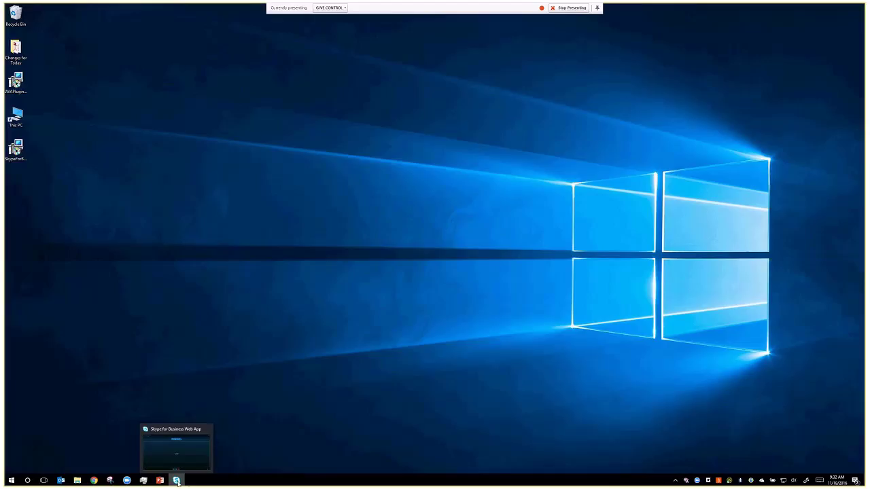
left_click(156, 481)
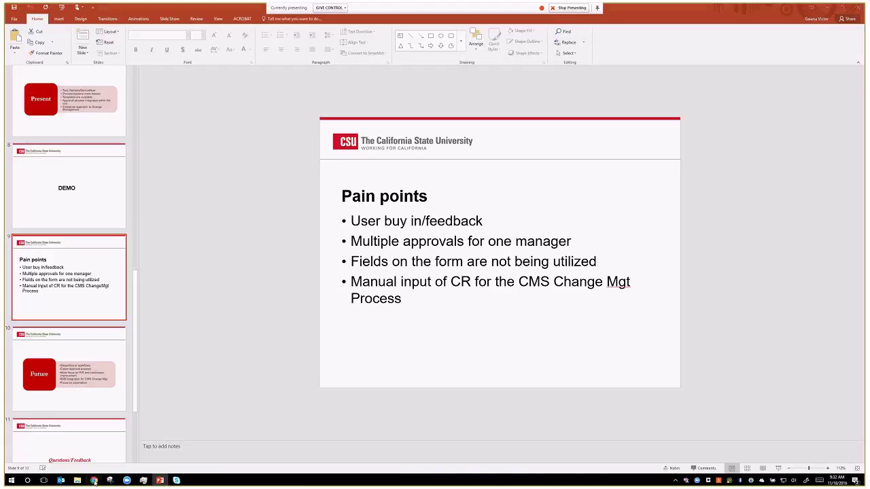
left_click(94, 480)
left_click(130, 454)
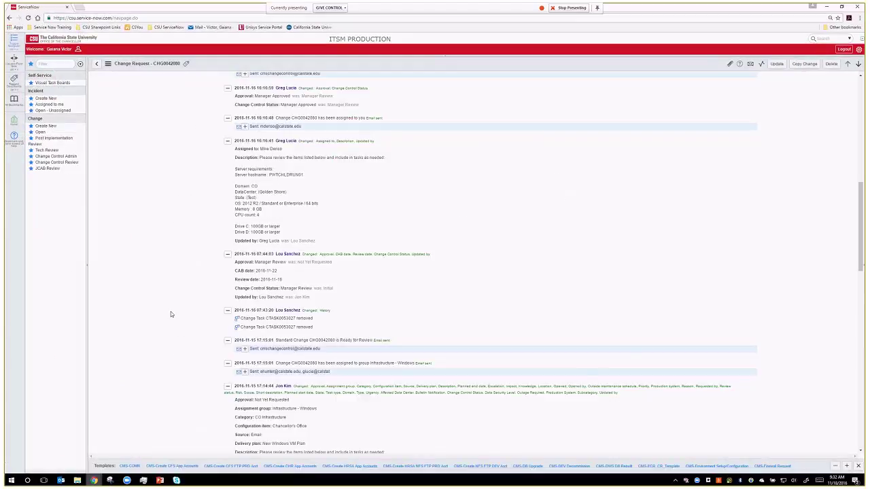
Scroll down to CHG0042080's Approvers (7) list with its TRB and Manager Review approvals
scroll(171, 314, "down", 10)
scroll(175, 312, "down", 3)
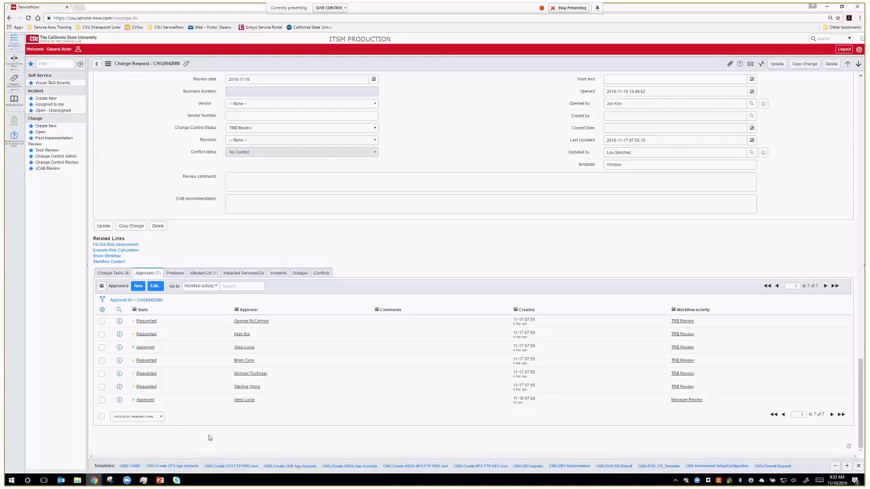
Bring PowerPoint forward showing the Pain points slide on user buy-in and manual CR input
mouse_move(152, 483)
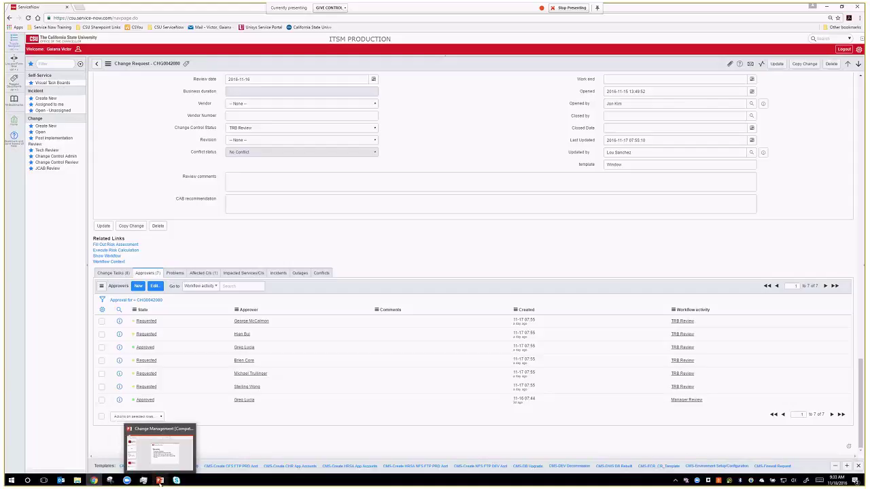
left_click(160, 481)
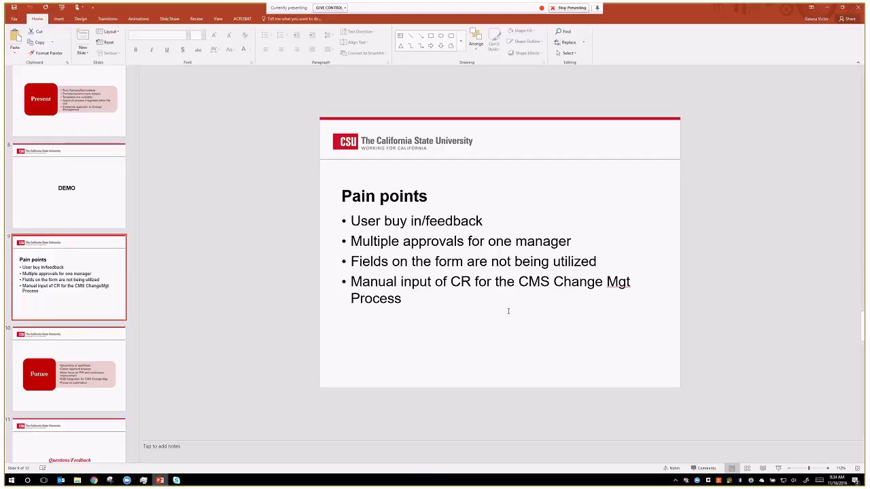
Display slide 10, 'Future', covering streamlined workflows, B2B integration and automation
left_click(63, 354)
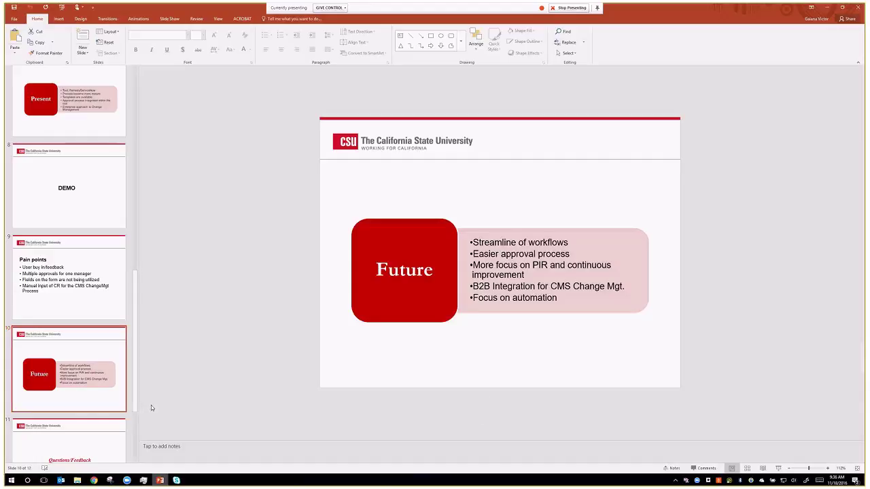
Display slide 11, the closing Questions/Feedback and 'Thank You!' slide
left_click(96, 445)
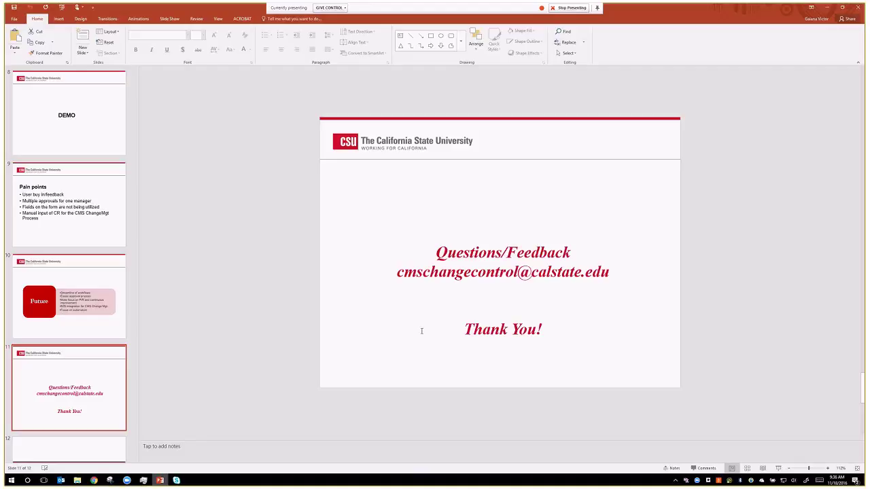
scroll(82, 339, "down", 1)
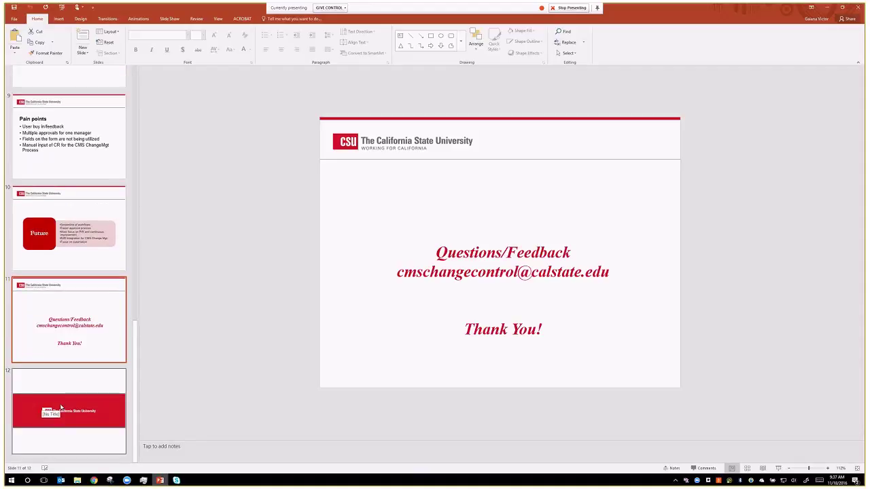